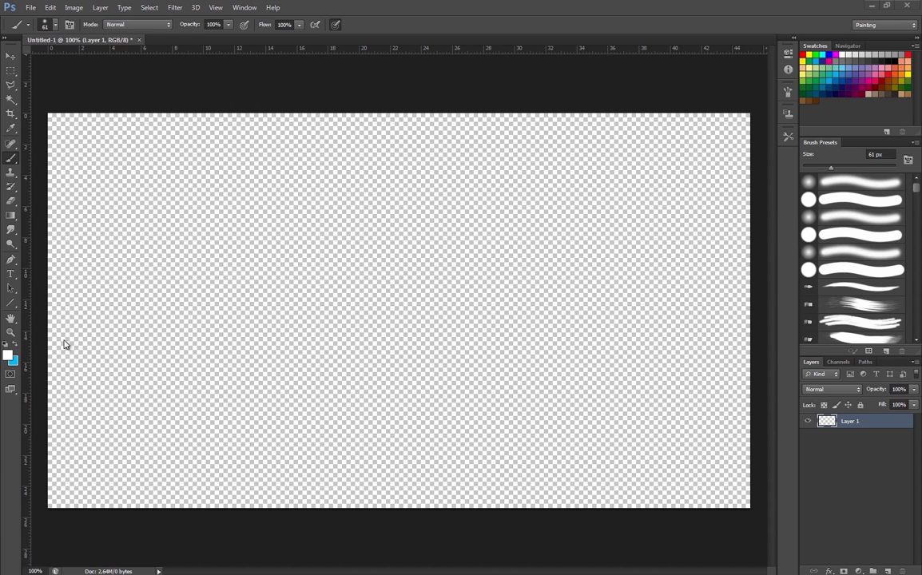
- Set the foreground colour to deep blue #0042ff and the background to cyan #00c6ff
click(8, 355)
click(192, 151)
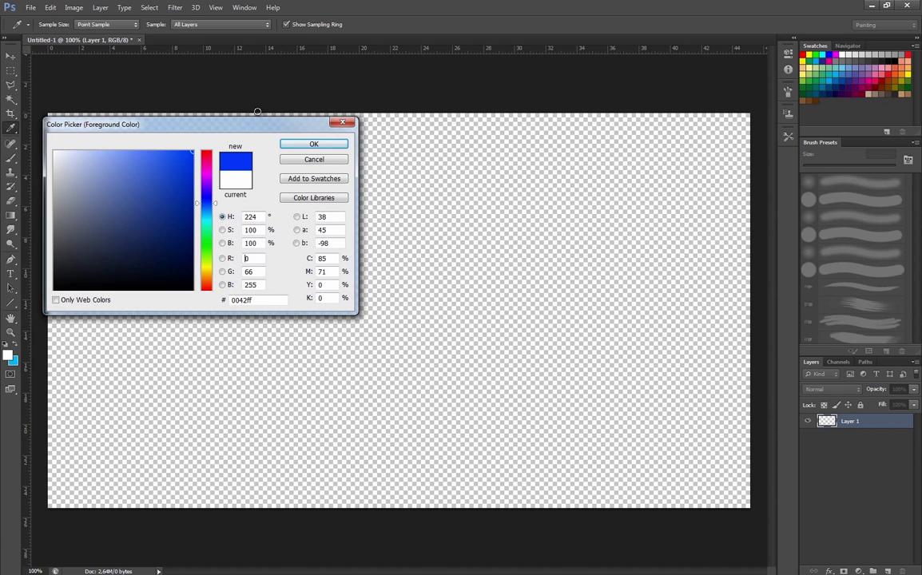
click(314, 143)
key(b)
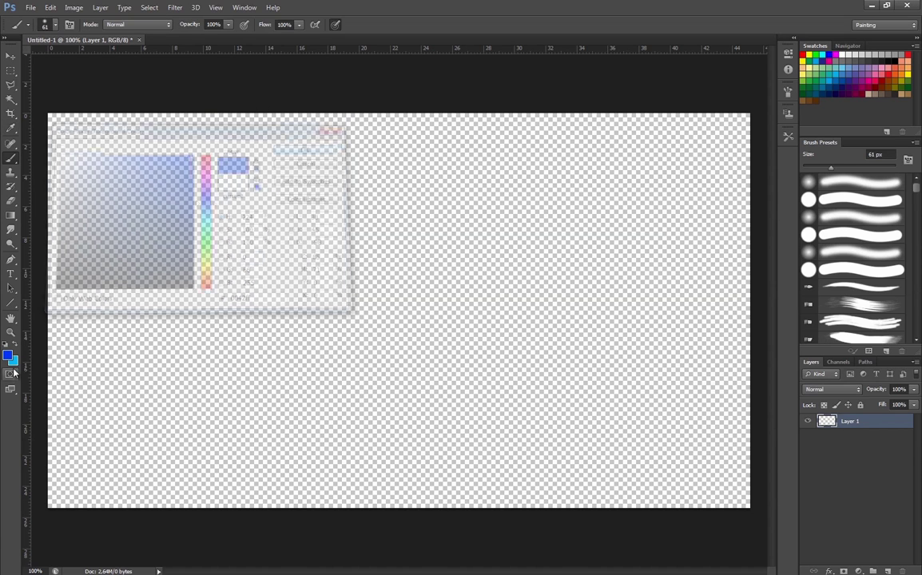
click(16, 345)
click(8, 354)
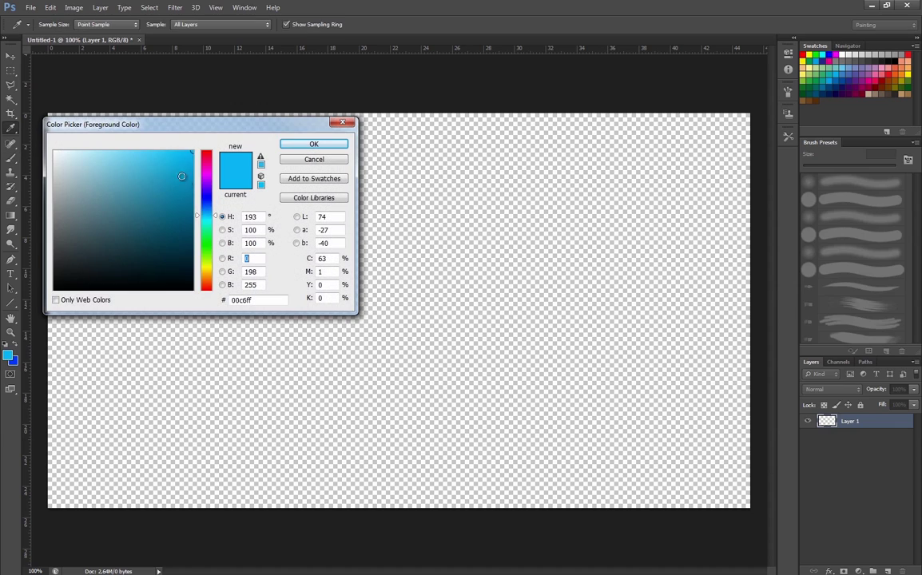
click(314, 144)
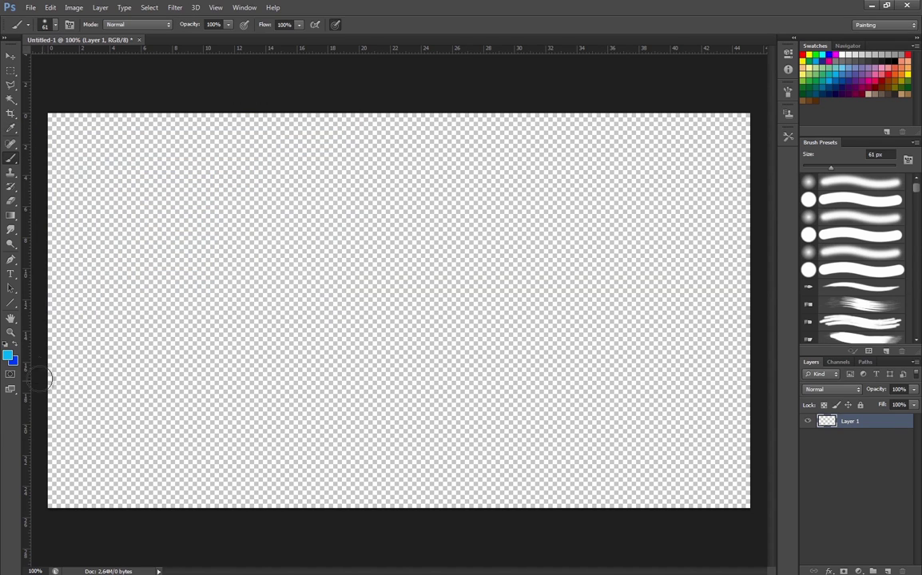
click(17, 345)
- Fill Layer 1 with a diagonal blue-to-cyan gradient and add an empty Layer 2
key(g)
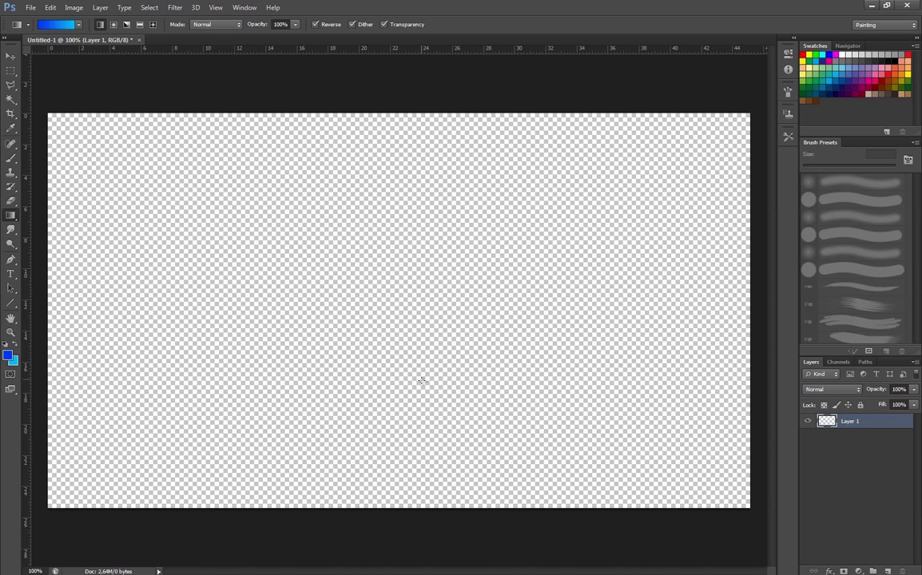
drag(748, 505, 84, 144)
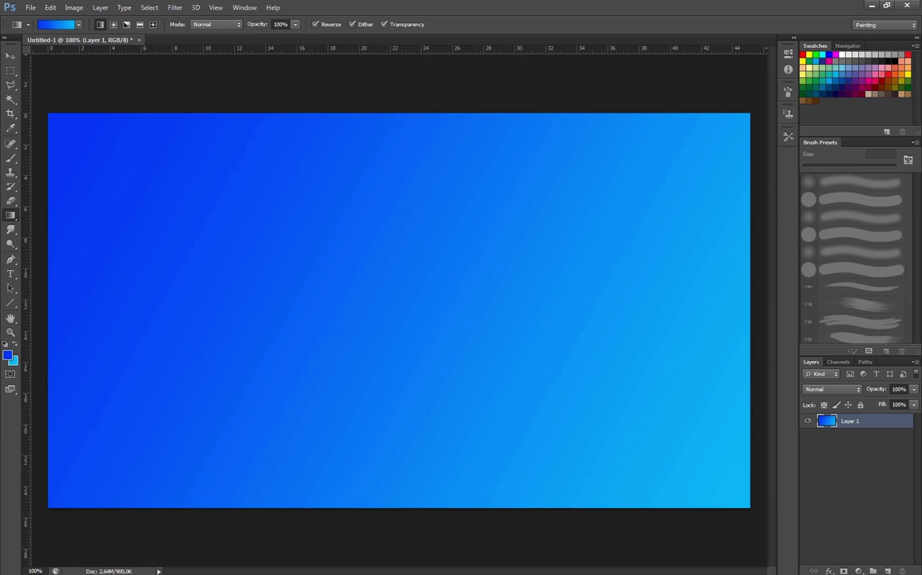
key(ctrl+shift+alt+n)
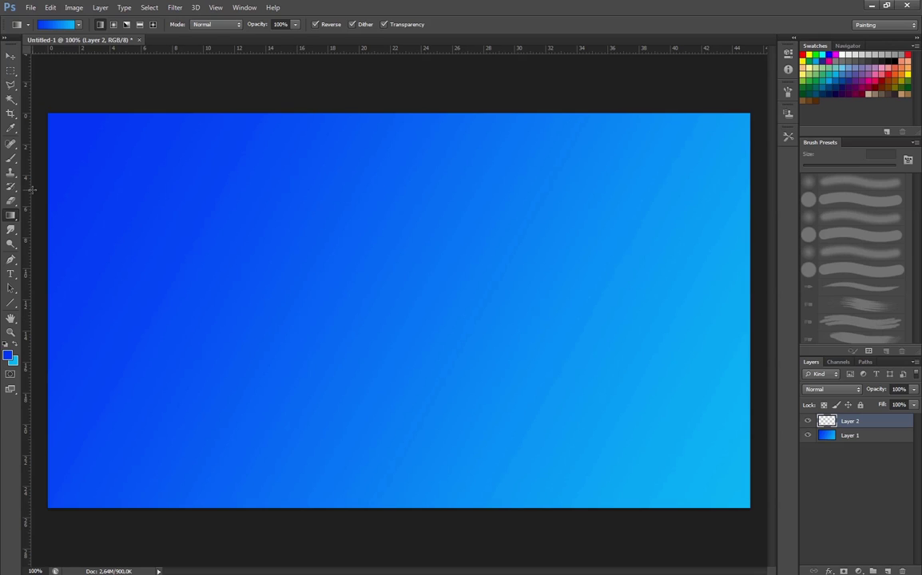
- Shrink the brush to about 21 px, undo a blue trial stroke, and make white the painting colour
click(10, 157)
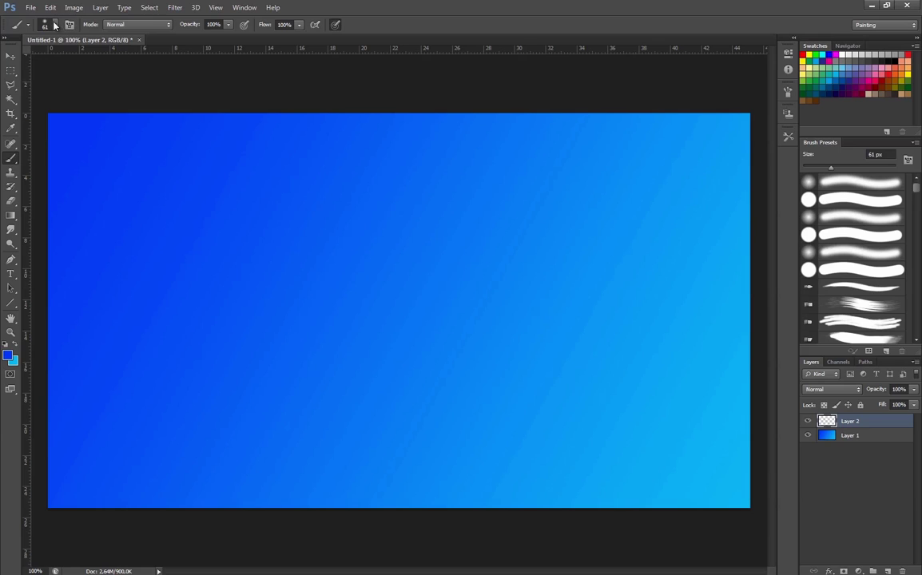
drag(831, 167, 813, 169)
drag(747, 503, 724, 437)
mouse_move(710, 391)
mouse_down()
mouse_move(686, 274)
mouse_move(697, 153)
mouse_up()
key(ctrl+z)
click(8, 355)
drag(127, 207, 54, 149)
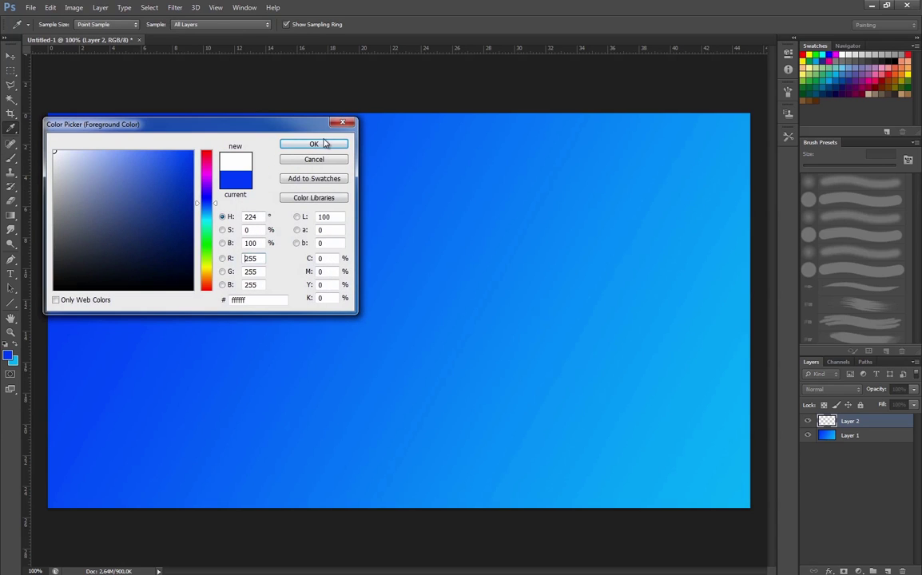
click(312, 144)
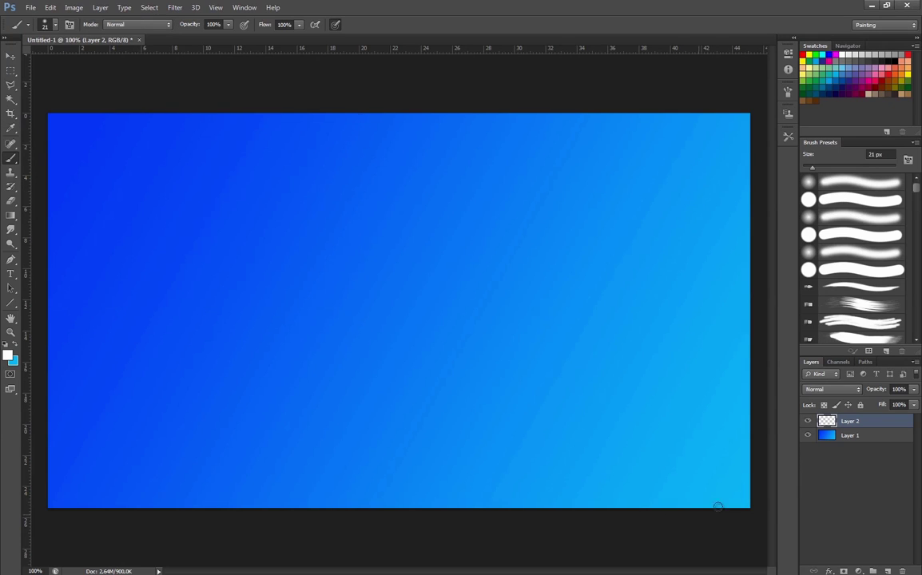
- Paint nine white curved streaks fanning from the bottom-right corner to the top and left edges
mouse_move(753, 512)
mouse_down()
mouse_move(651, 218)
mouse_move(687, 113)
mouse_up()
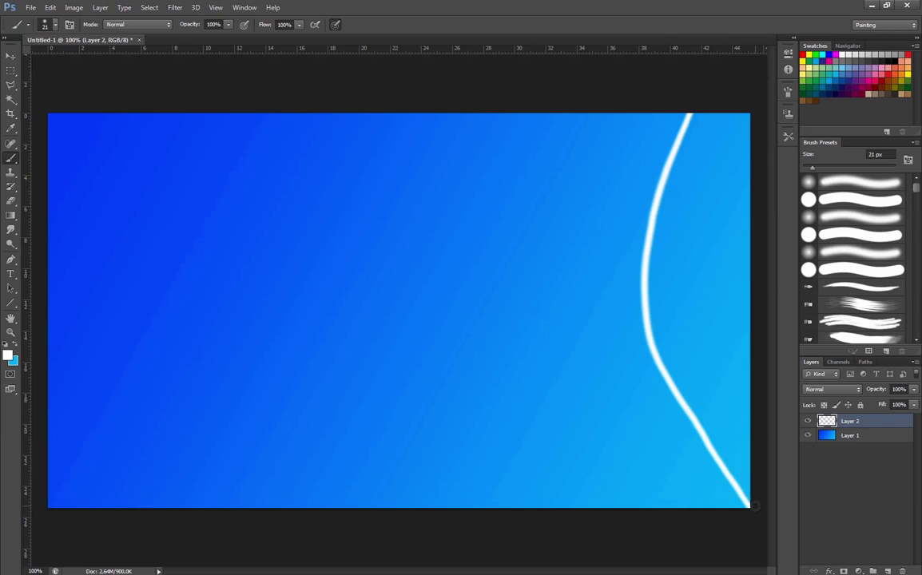
mouse_move(748, 505)
mouse_down()
mouse_move(605, 411)
mouse_move(526, 113)
mouse_up()
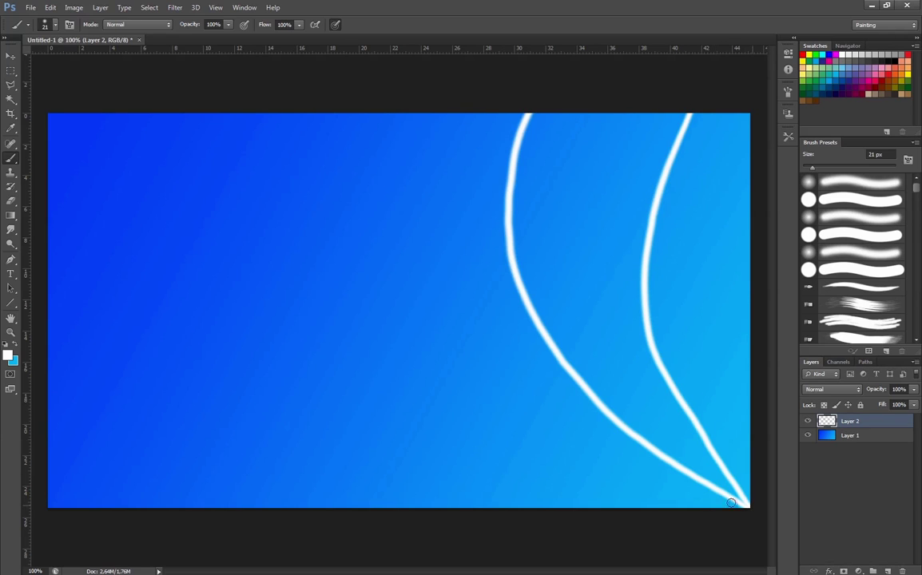
drag(747, 504, 477, 327)
drag(418, 194, 411, 114)
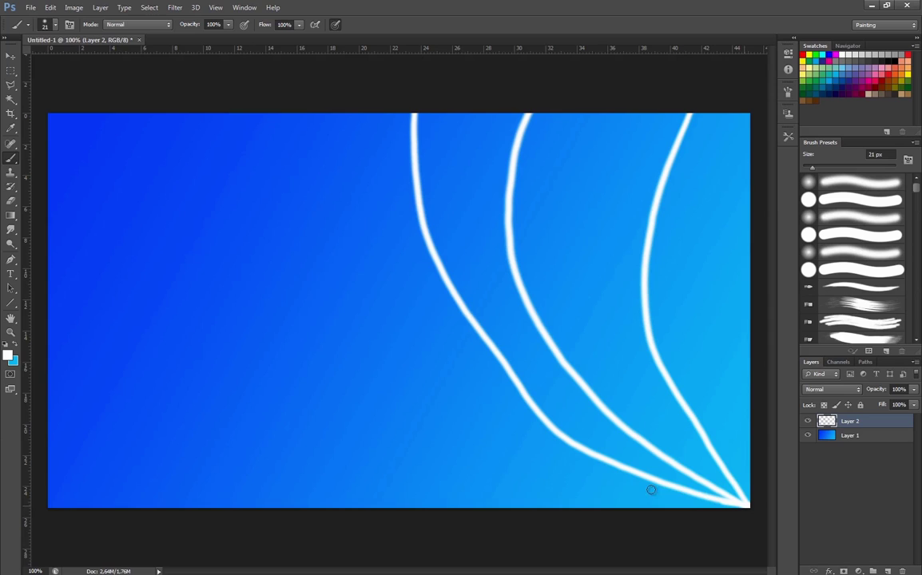
mouse_move(747, 504)
mouse_down()
mouse_move(287, 270)
mouse_move(277, 115)
mouse_up()
mouse_move(747, 503)
mouse_down()
mouse_move(414, 426)
mouse_move(84, 116)
mouse_up()
mouse_move(748, 504)
mouse_down()
mouse_move(354, 430)
mouse_move(48, 288)
mouse_up()
drag(742, 502, 48, 433)
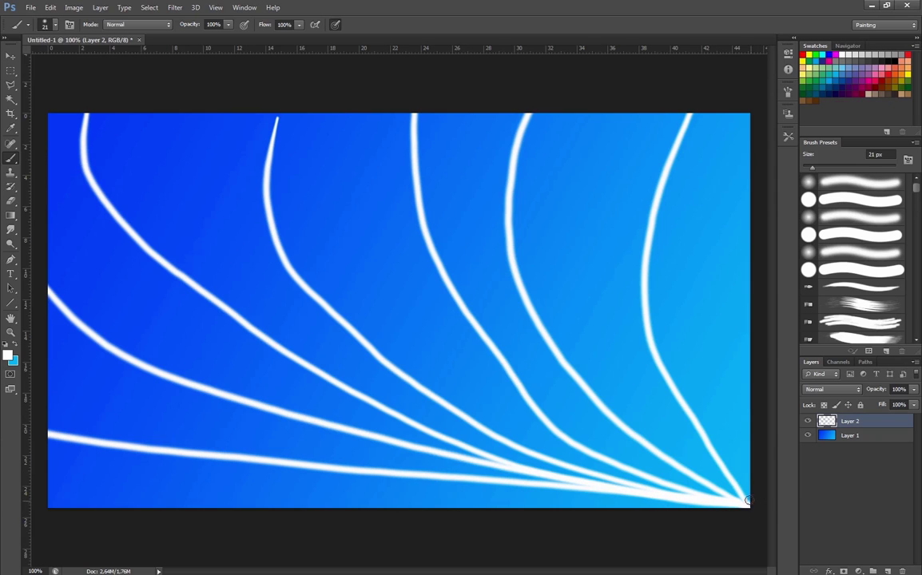
mouse_move(745, 489)
mouse_down()
mouse_move(745, 498)
mouse_move(705, 274)
mouse_move(754, 137)
mouse_up()
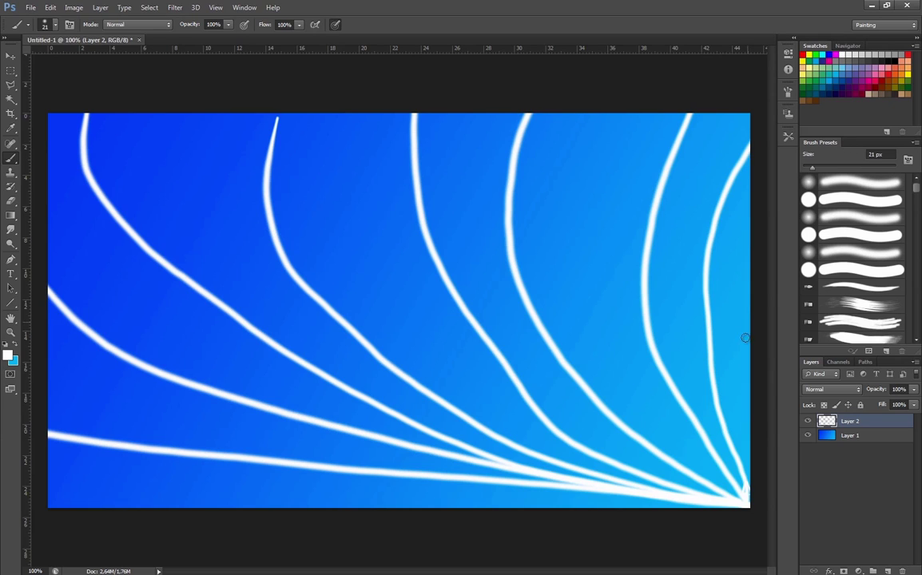
- Apply a 237-pixel Motion Blur at about 83° to the white streaks on Layer 2
click(174, 8)
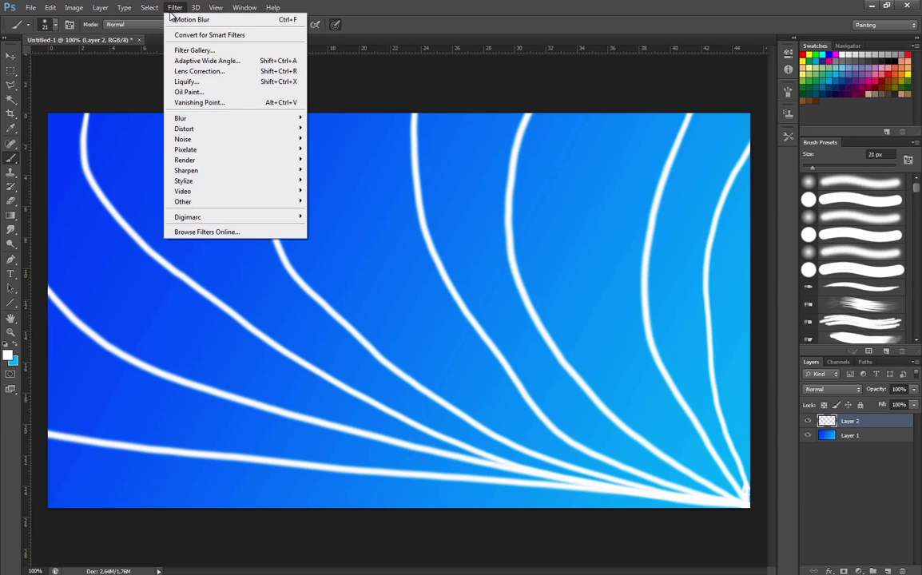
mouse_move(244, 121)
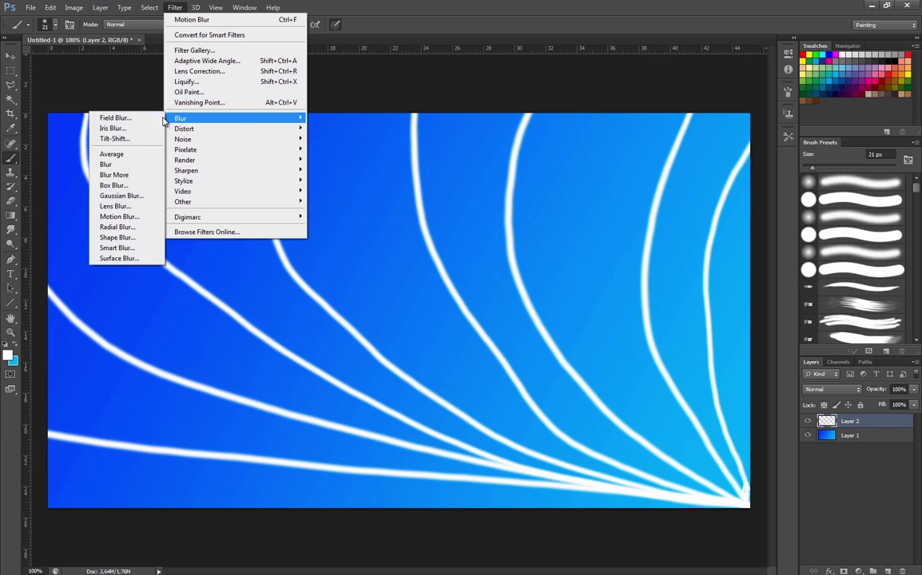
click(127, 216)
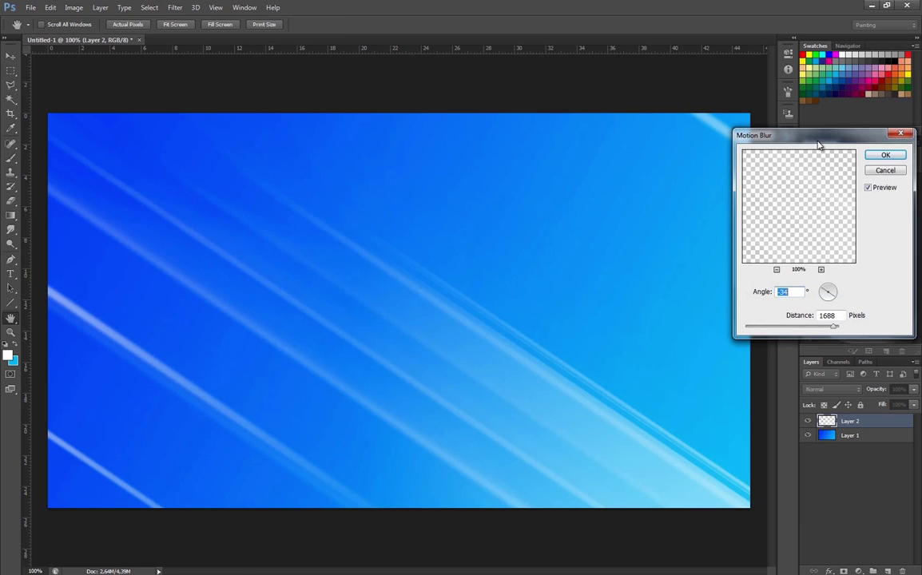
mouse_move(818, 144)
mouse_down()
mouse_move(509, 159)
mouse_move(865, 160)
mouse_move(819, 161)
mouse_up()
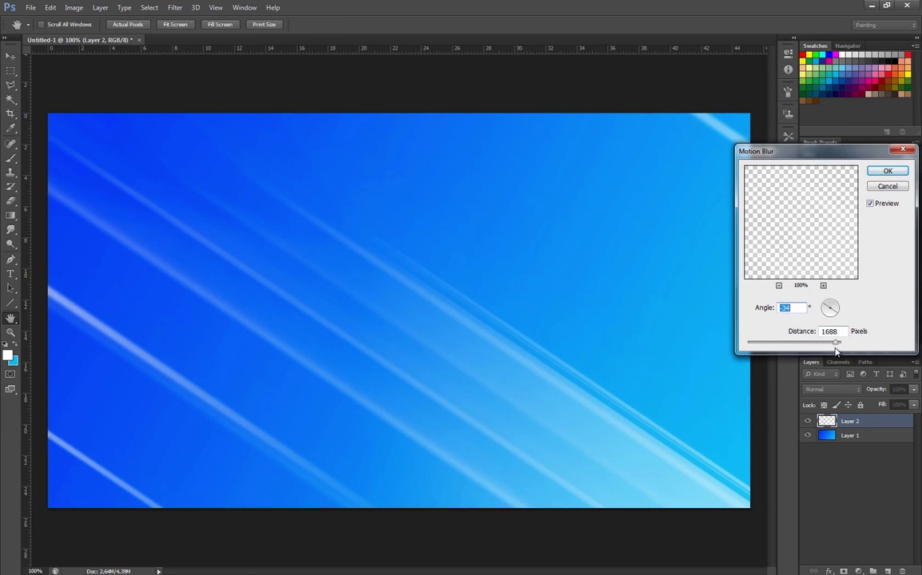
drag(835, 348, 797, 347)
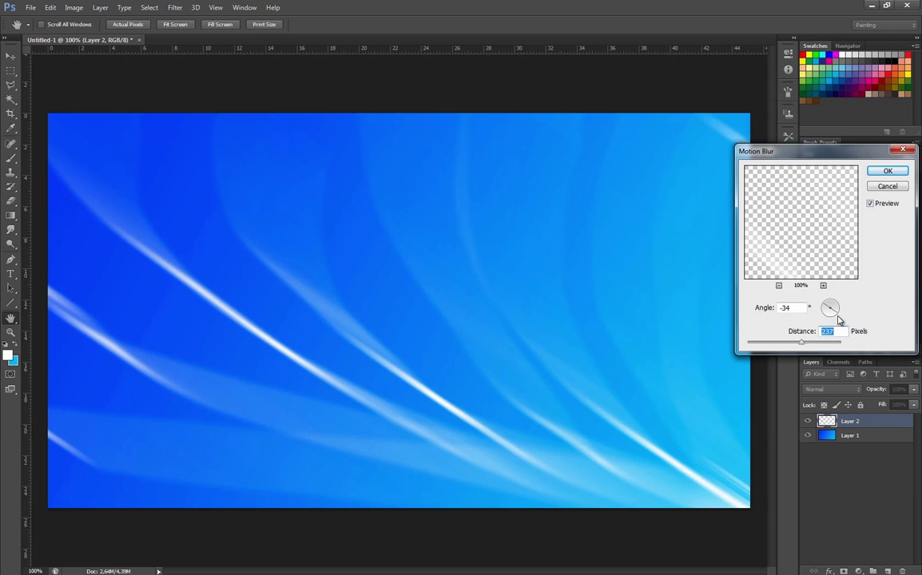
drag(837, 318, 831, 320)
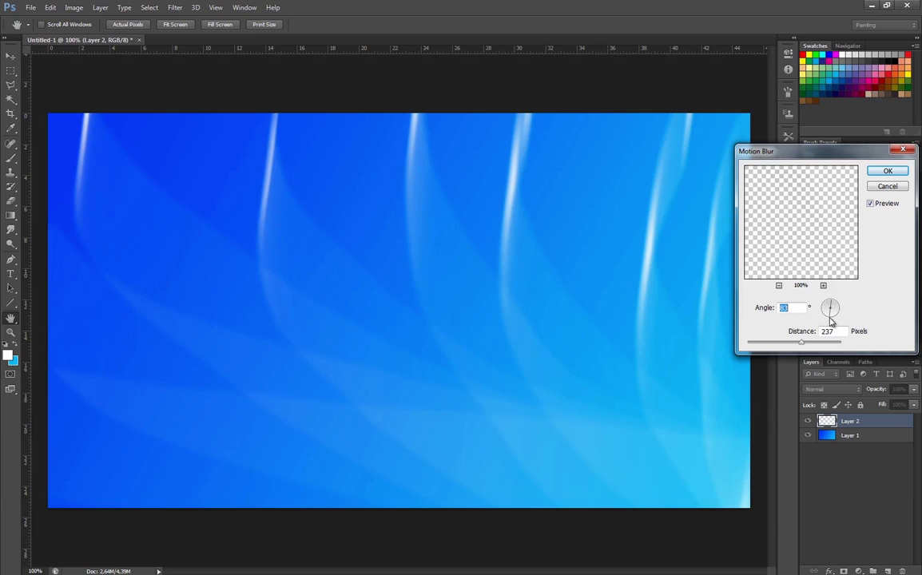
click(886, 171)
key(b)
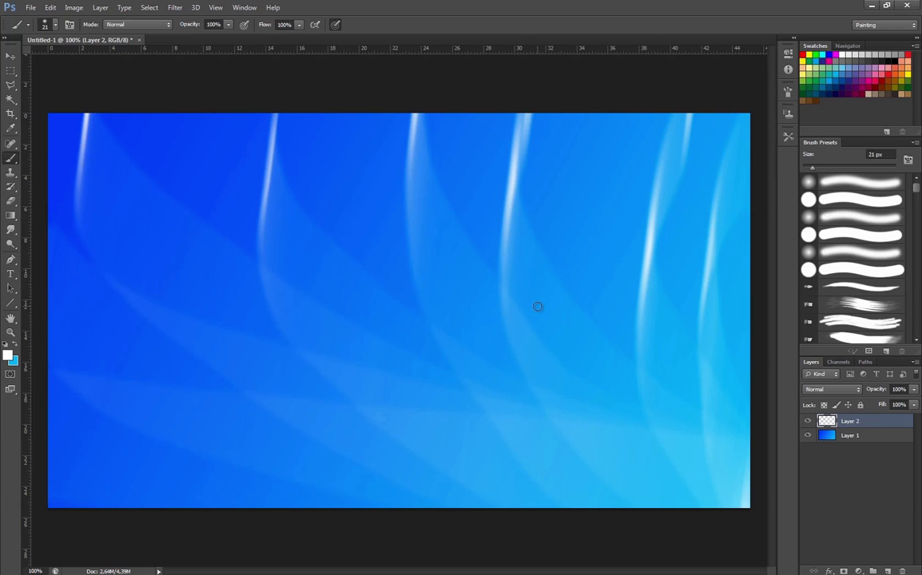
- Add Layer 3 and give the brush 55% size jitter, 23% angle jitter and 281% spacing
click(887, 571)
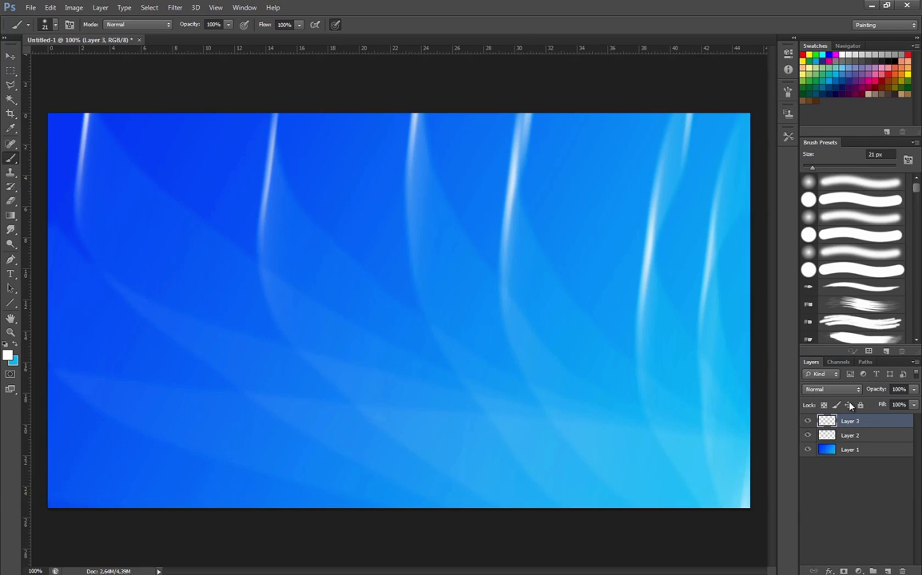
click(788, 90)
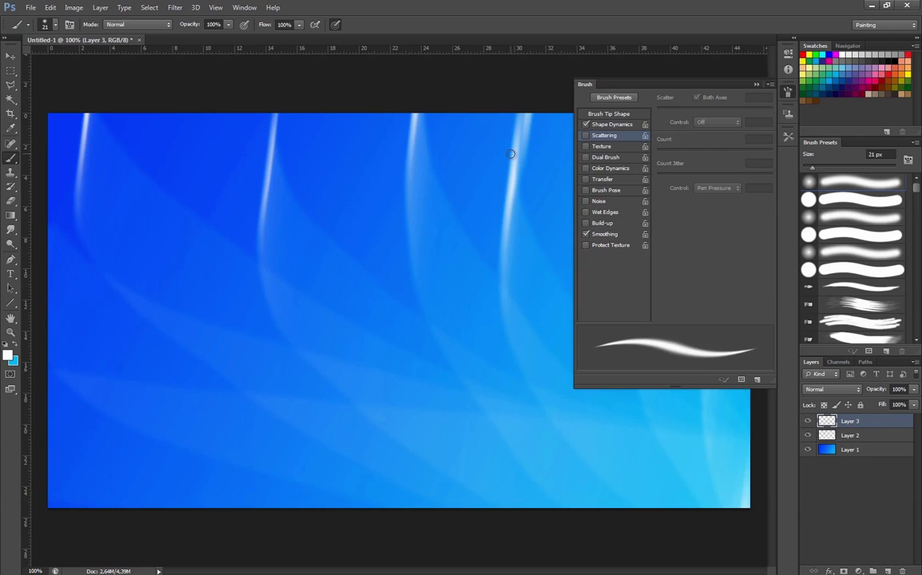
click(601, 125)
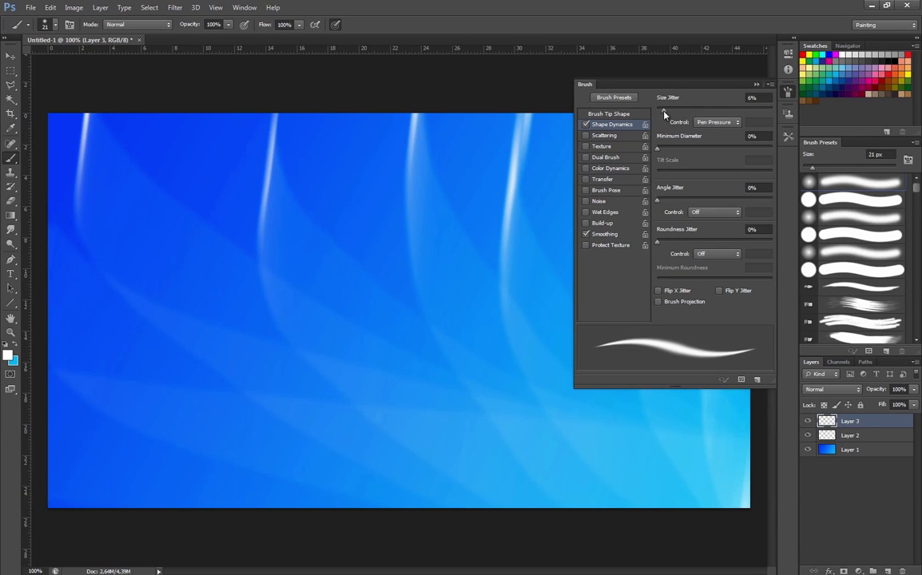
drag(658, 111, 715, 112)
click(622, 115)
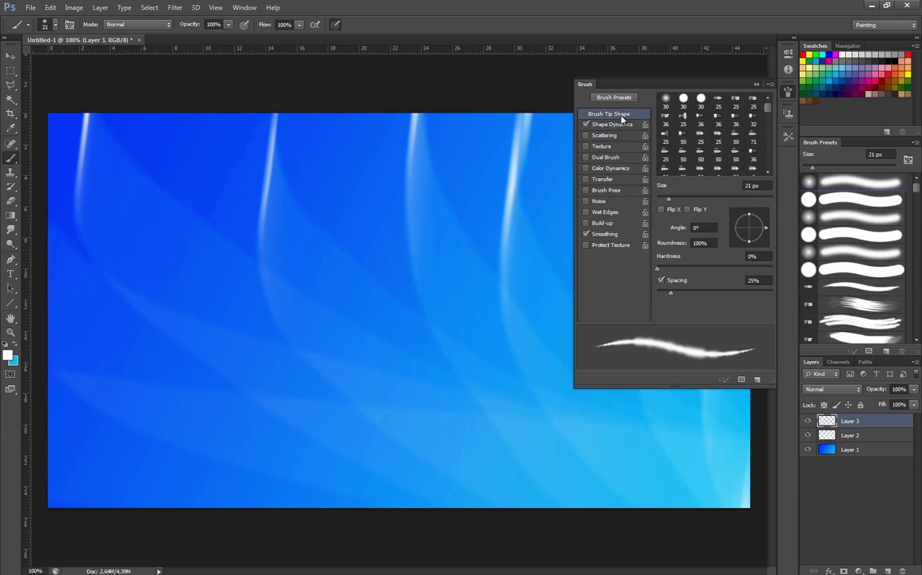
drag(667, 295, 749, 295)
click(599, 125)
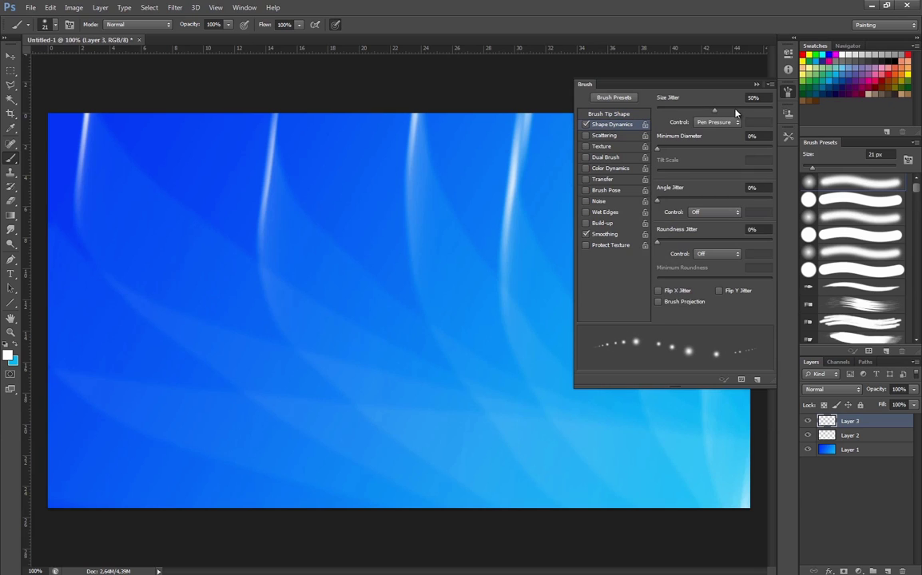
drag(715, 112, 722, 117)
mouse_move(656, 201)
mouse_down()
mouse_move(683, 200)
mouse_move(645, 206)
mouse_up()
- Enable Scattering (1000%, count 2) and Transfer with 42% opacity jitter and 0% flow jitter
click(606, 136)
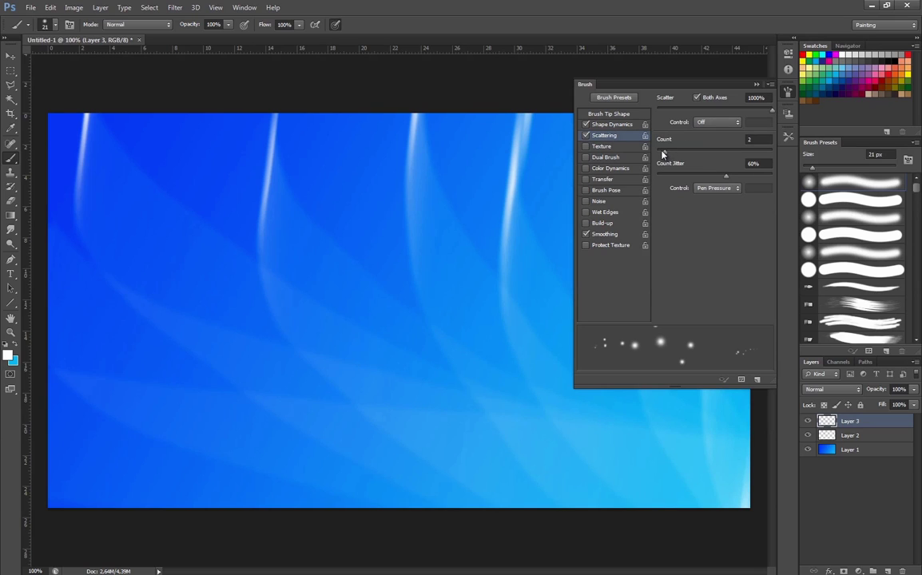
click(595, 180)
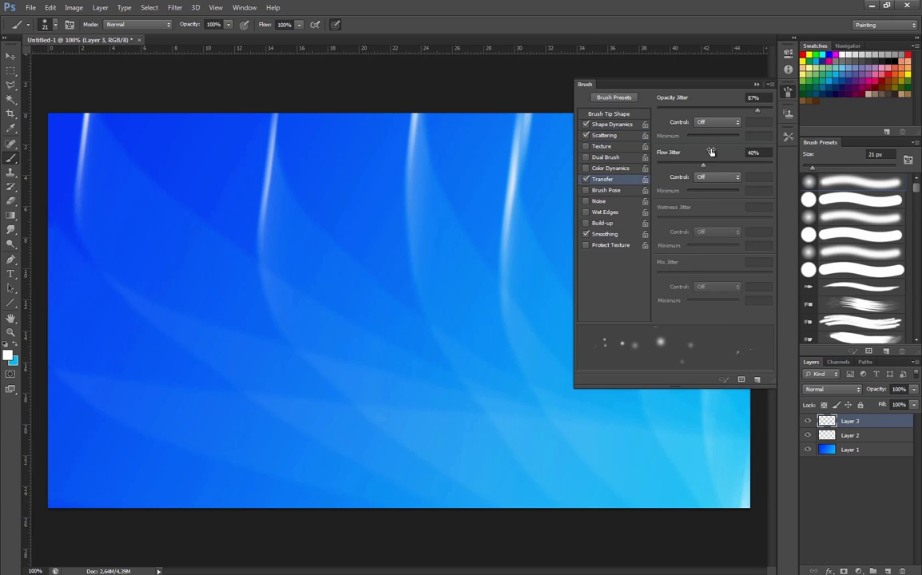
drag(702, 167, 641, 172)
key(F5)
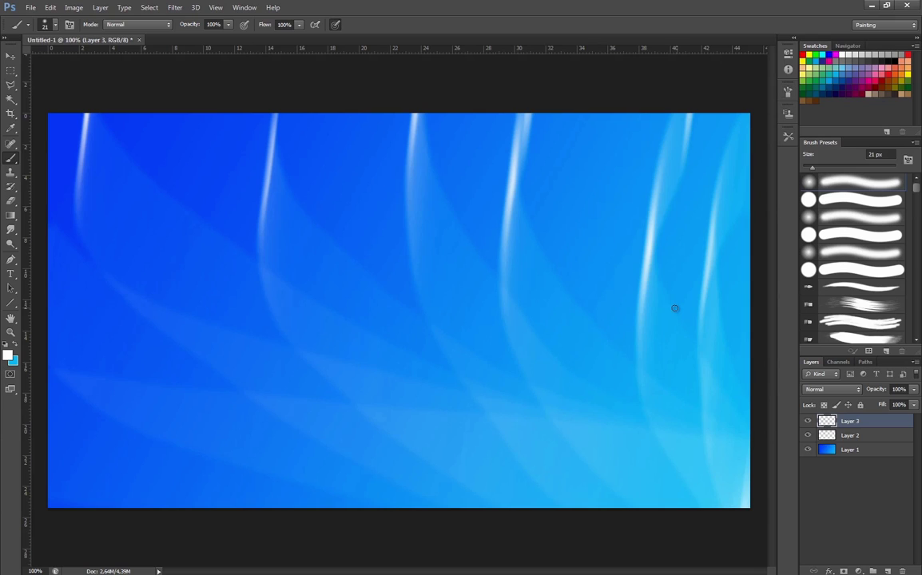
- Paint scattered white particles over the lower-right corner, right half and lower middle of Layer 3
click(718, 476)
mouse_move(705, 429)
mouse_down()
mouse_move(695, 153)
mouse_move(679, 412)
mouse_move(717, 501)
mouse_move(666, 452)
mouse_move(600, 173)
mouse_move(616, 162)
mouse_move(725, 470)
mouse_move(533, 385)
mouse_move(358, 208)
mouse_move(497, 377)
mouse_move(691, 495)
mouse_move(719, 501)
mouse_move(587, 391)
mouse_move(413, 154)
mouse_move(450, 184)
mouse_move(652, 465)
mouse_move(692, 493)
mouse_move(424, 385)
mouse_move(142, 205)
mouse_move(405, 362)
mouse_move(704, 474)
mouse_move(738, 497)
mouse_move(501, 389)
mouse_move(300, 182)
mouse_move(696, 487)
mouse_move(302, 424)
mouse_move(45, 275)
mouse_move(288, 390)
mouse_move(695, 512)
mouse_move(355, 441)
mouse_move(763, 489)
mouse_up()
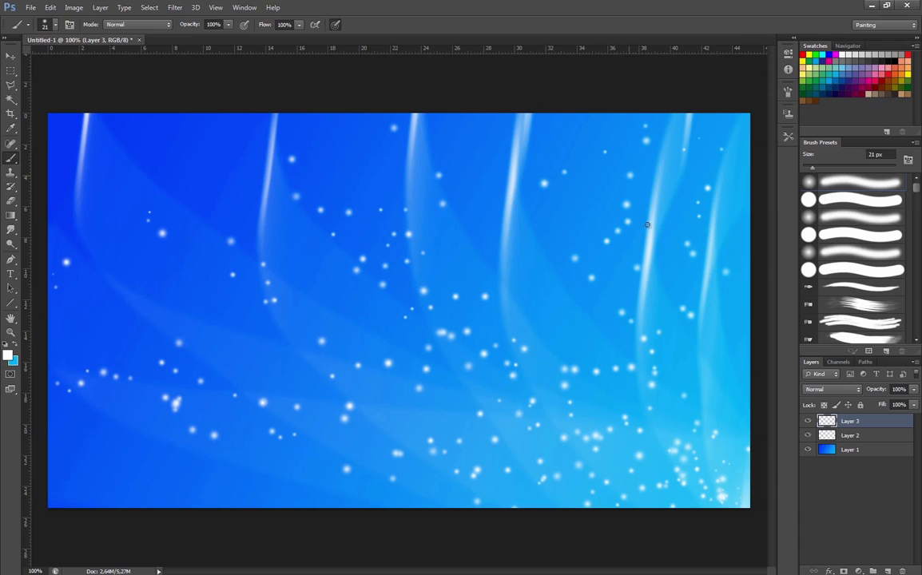
mouse_move(583, 407)
mouse_down()
mouse_move(523, 320)
mouse_move(452, 132)
mouse_up()
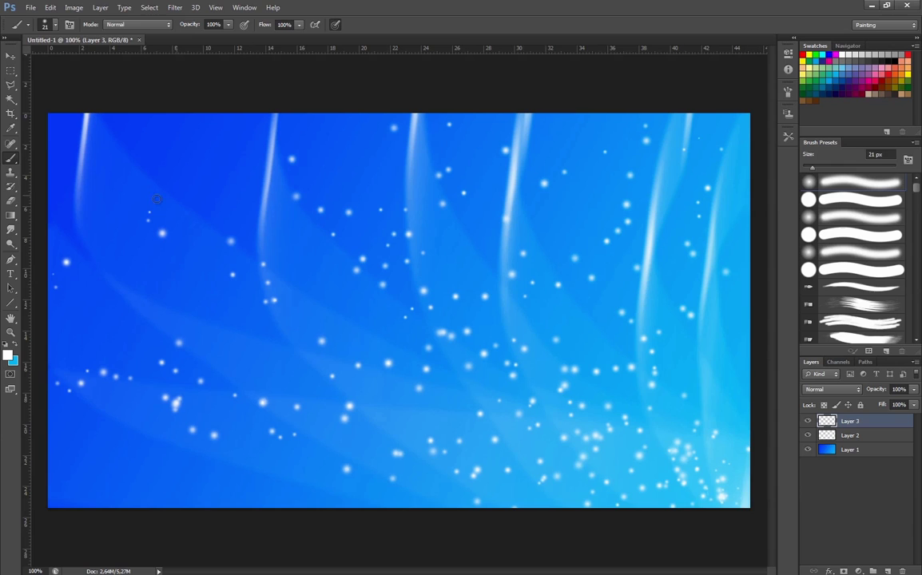
- Preview a Motion Blur on Layer 3 at -39° angle and 1531 pixels distance
click(174, 7)
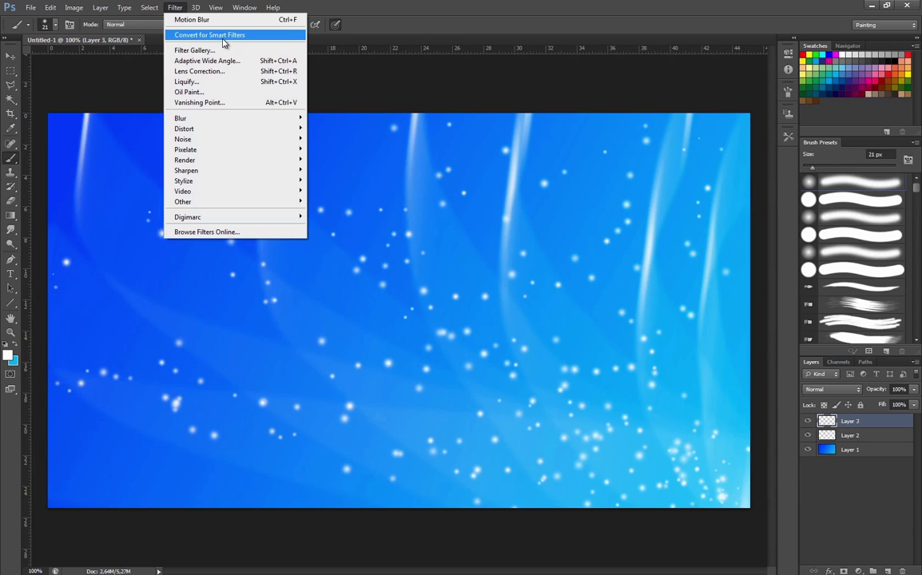
mouse_move(226, 119)
click(147, 218)
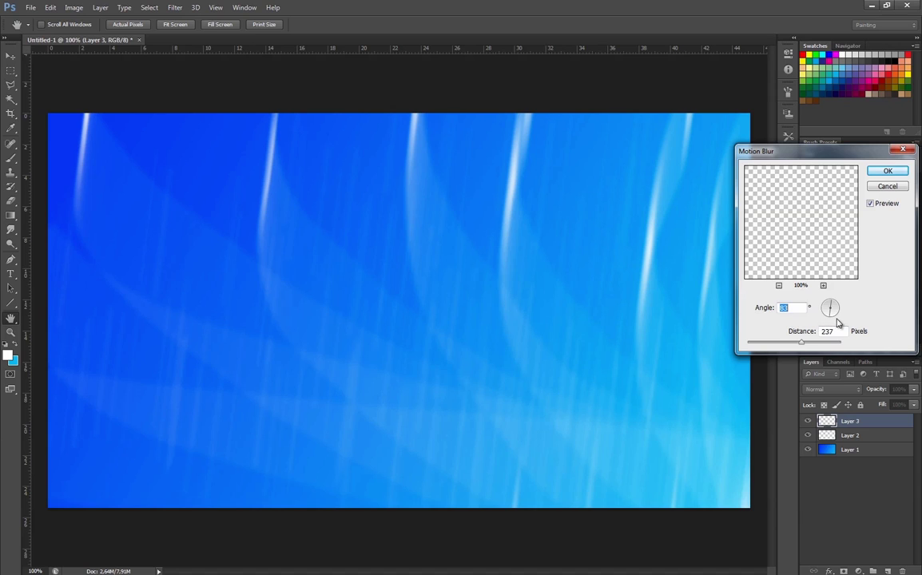
drag(834, 320, 841, 320)
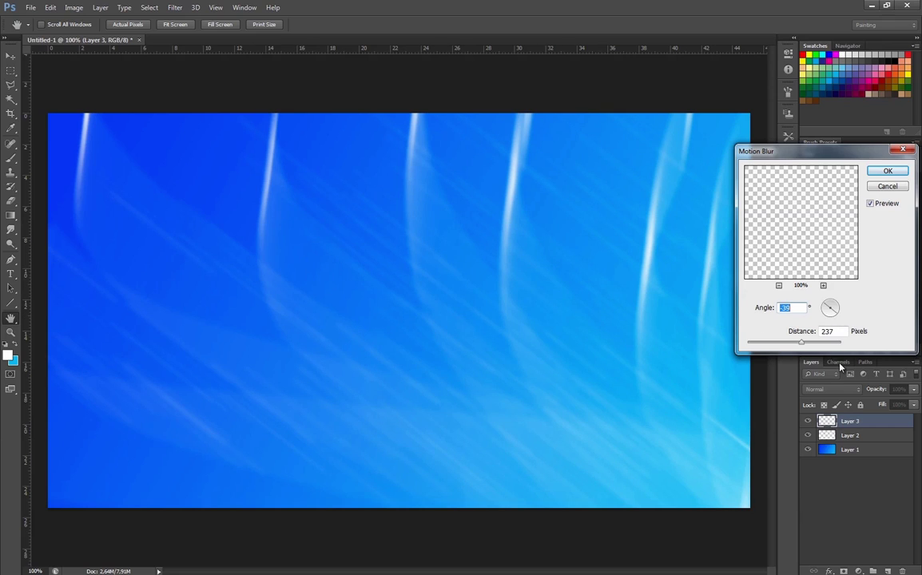
drag(801, 343, 833, 345)
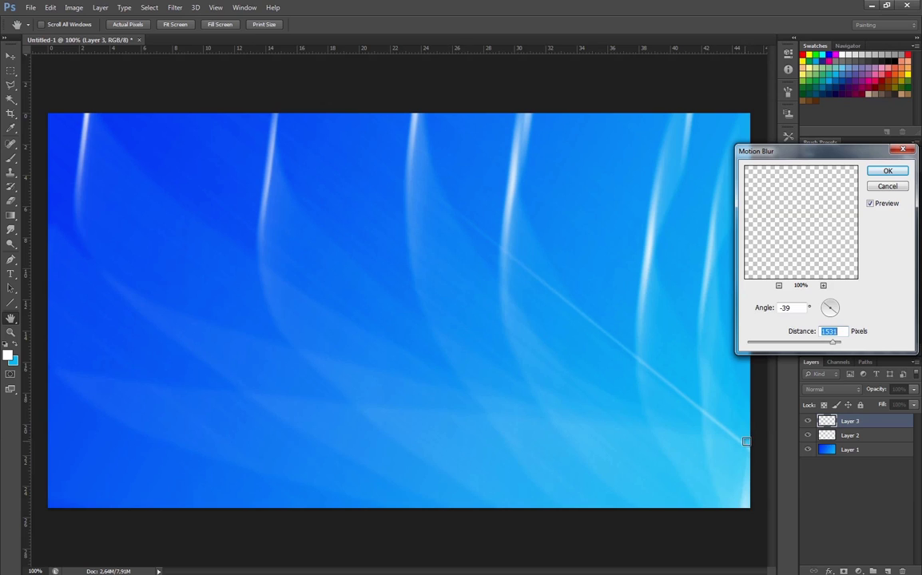
- Apply the particle motion blur, add Layer 4, and choose the soft round brush
click(894, 172)
key(b)
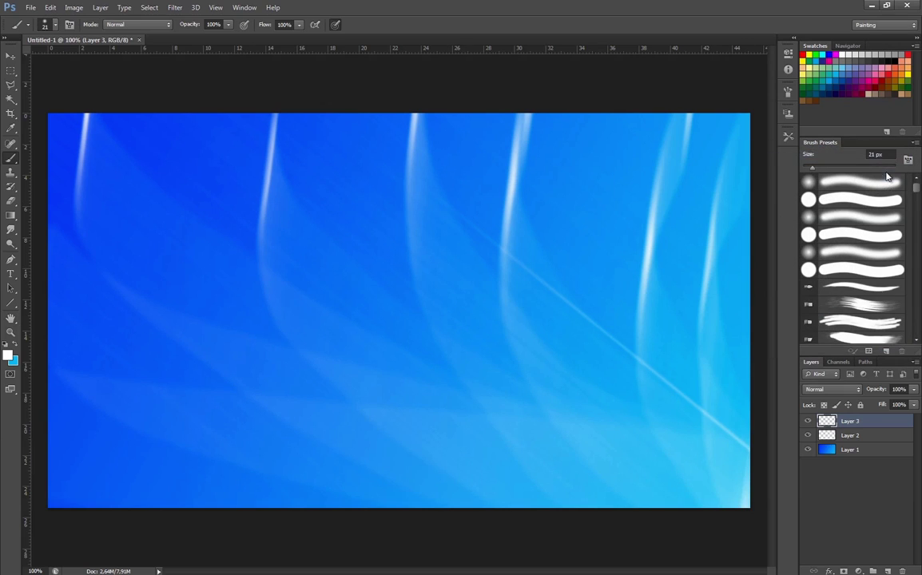
click(888, 571)
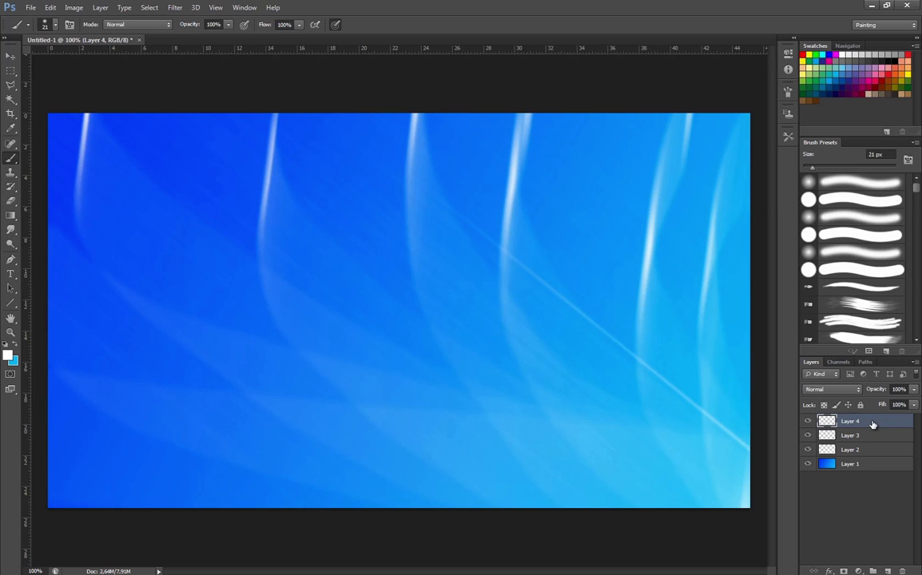
click(827, 179)
- Give the brush slight size jitter, 123% spacing, scattering, and 44% opacity and flow jitter
key(F5)
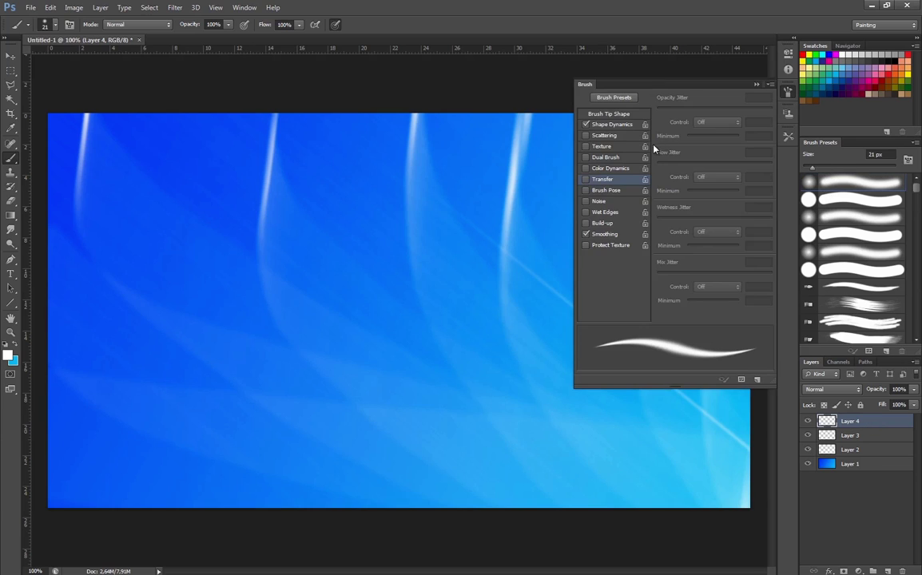
click(611, 125)
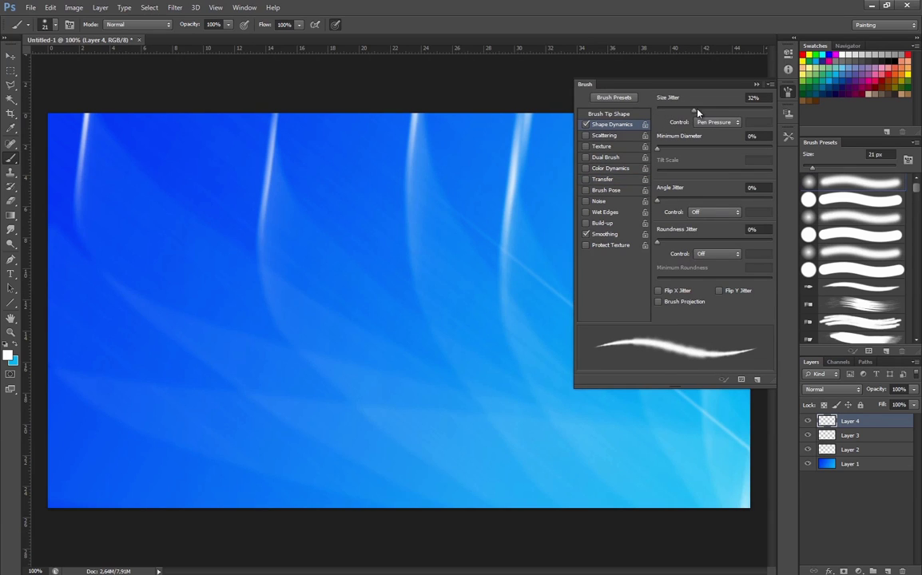
drag(719, 112, 722, 113)
click(601, 115)
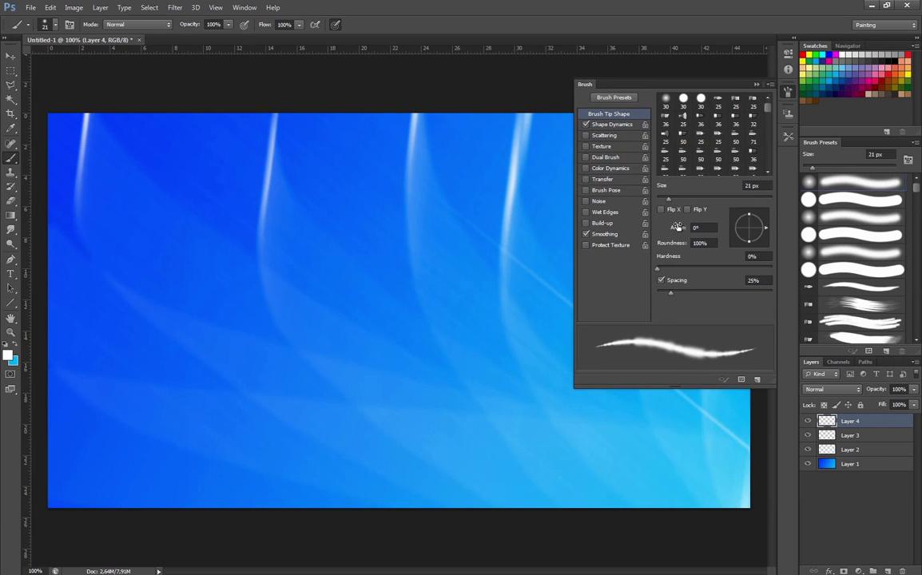
mouse_move(670, 293)
mouse_down()
mouse_move(782, 298)
mouse_move(710, 296)
mouse_up()
click(605, 137)
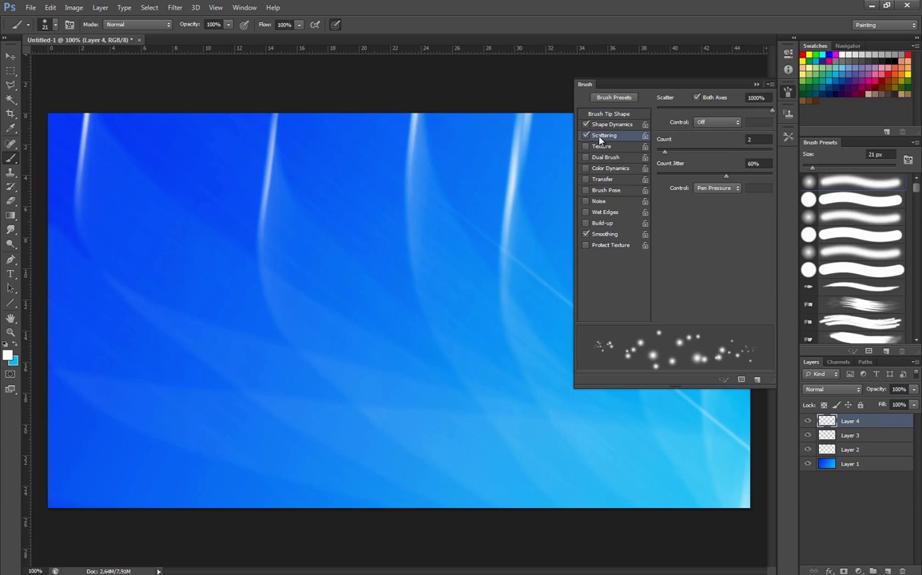
click(600, 180)
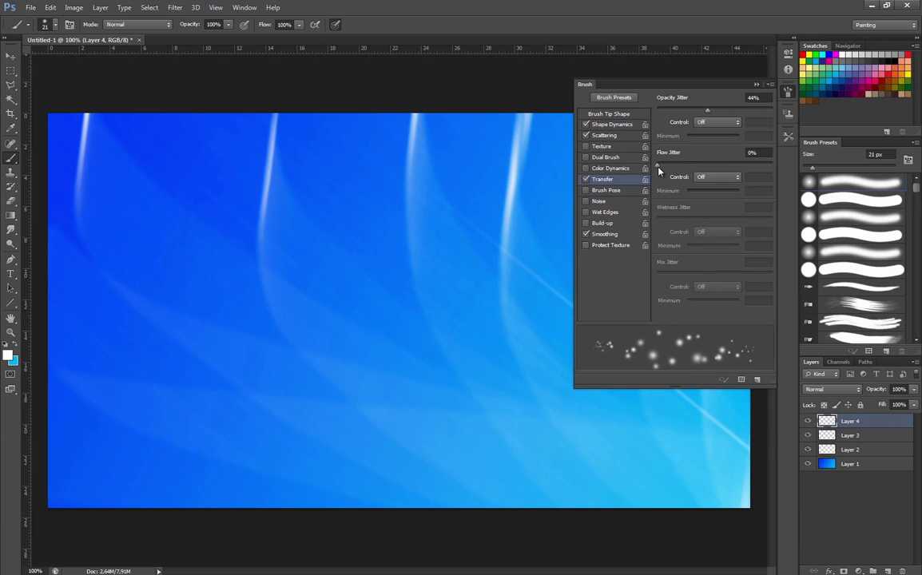
drag(657, 166, 706, 165)
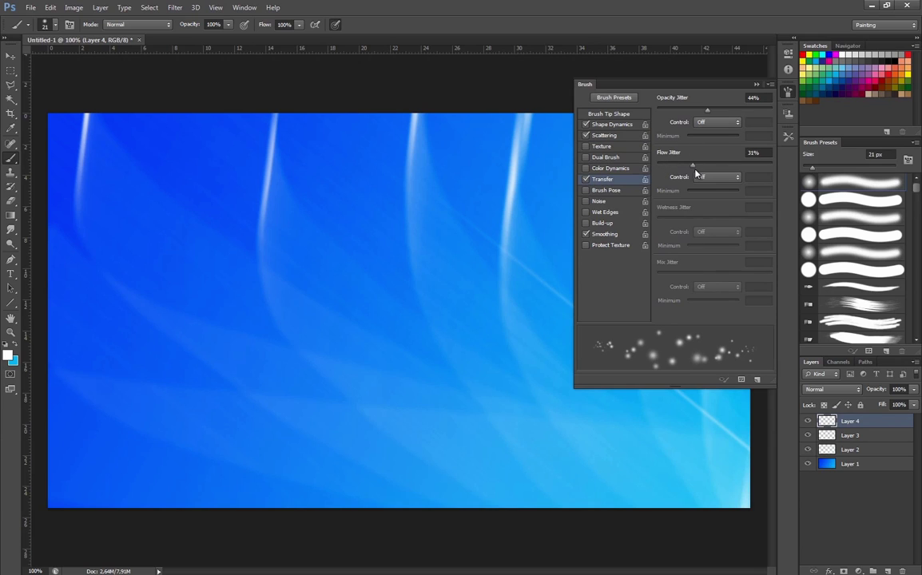
click(755, 84)
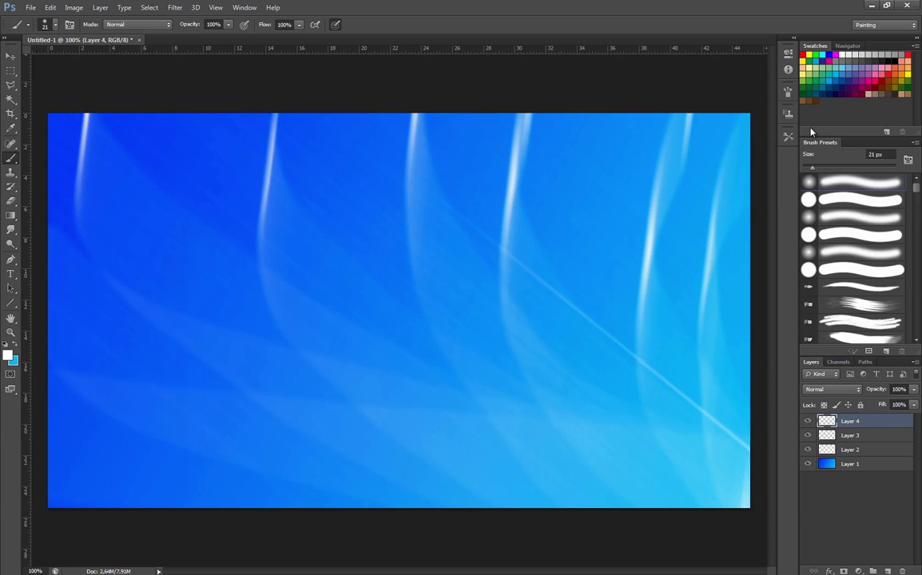
- Paint 74 px soft bokeh circles over the right side and lower middle
drag(818, 171, 837, 172)
mouse_move(740, 502)
mouse_down()
mouse_move(706, 405)
mouse_move(658, 179)
mouse_move(738, 479)
mouse_move(724, 497)
mouse_move(114, 452)
mouse_move(253, 475)
mouse_move(755, 468)
mouse_move(732, 496)
mouse_move(527, 388)
mouse_up()
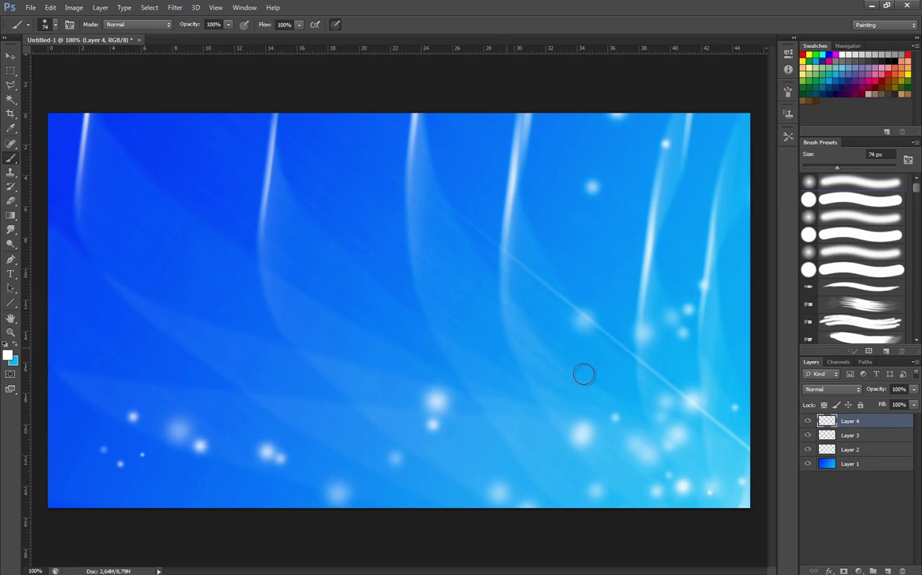
mouse_move(640, 436)
mouse_down()
mouse_move(511, 360)
mouse_move(428, 292)
mouse_up()
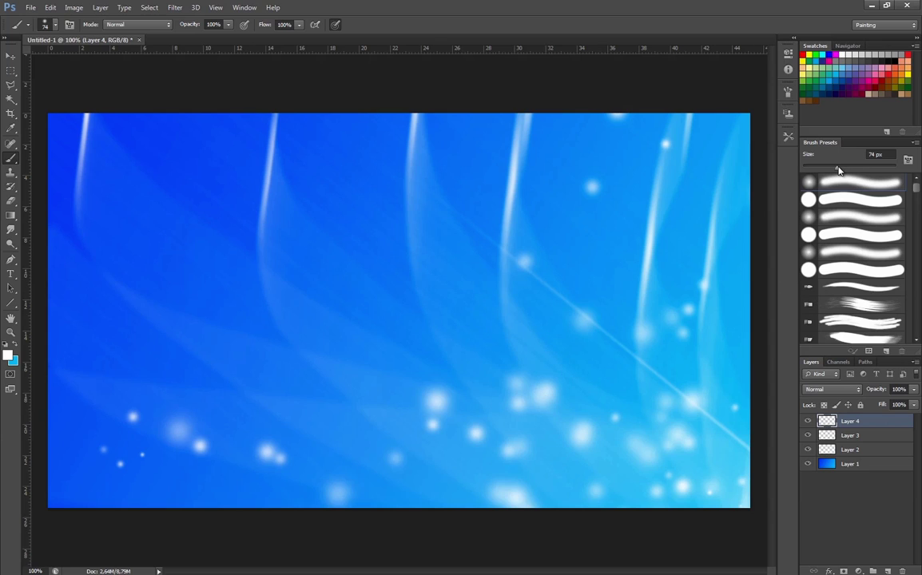
- Paint fine sparkles at about 20 px along the right edge, bottom and diagonal streak
drag(812, 167, 808, 167)
mouse_move(744, 505)
mouse_down()
mouse_move(707, 275)
mouse_move(706, 125)
mouse_move(676, 362)
mouse_move(710, 477)
mouse_move(735, 497)
mouse_move(401, 489)
mouse_move(439, 473)
mouse_up()
mouse_move(710, 485)
mouse_down()
mouse_move(639, 435)
mouse_move(544, 418)
mouse_up()
mouse_move(729, 473)
mouse_down()
mouse_move(572, 314)
mouse_move(671, 451)
mouse_move(639, 222)
mouse_move(723, 500)
mouse_move(457, 239)
mouse_up()
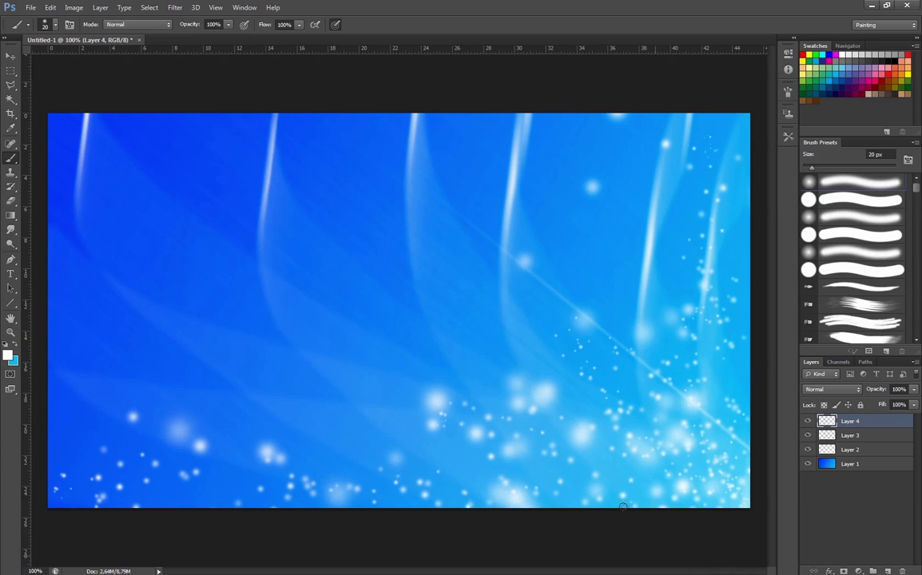
- Make cyan the painting colour, add Layer 5, and paint cyan sparkles in the lower right
click(175, 7)
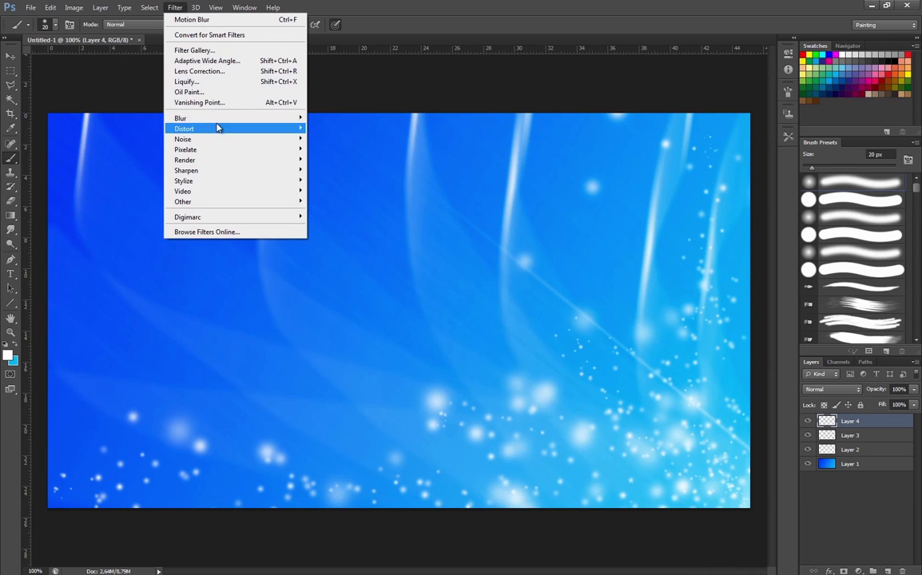
mouse_move(218, 124)
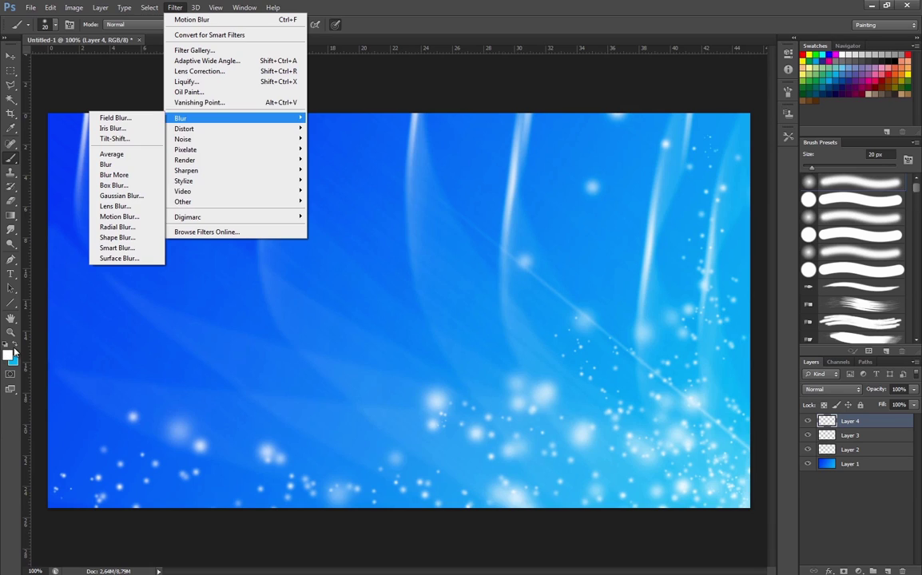
key(Escape)
key(x)
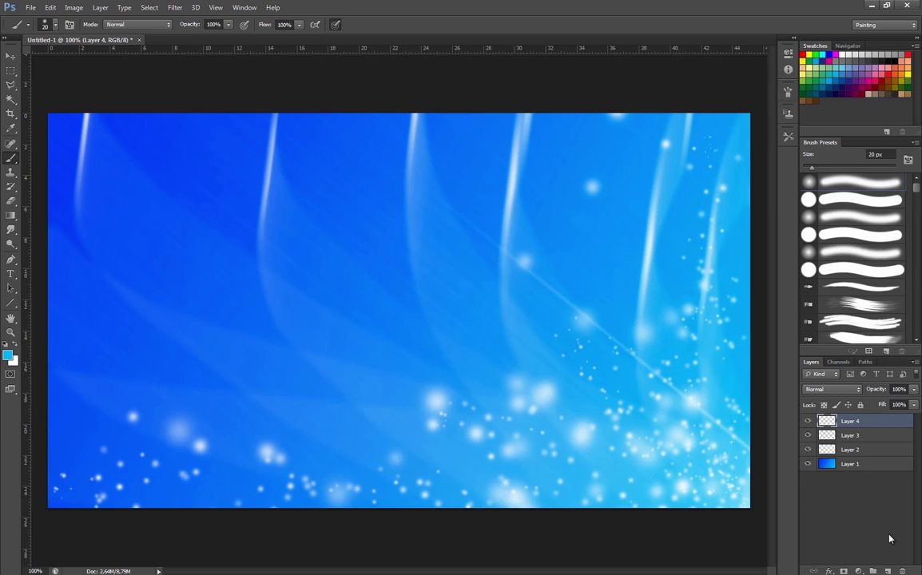
click(886, 571)
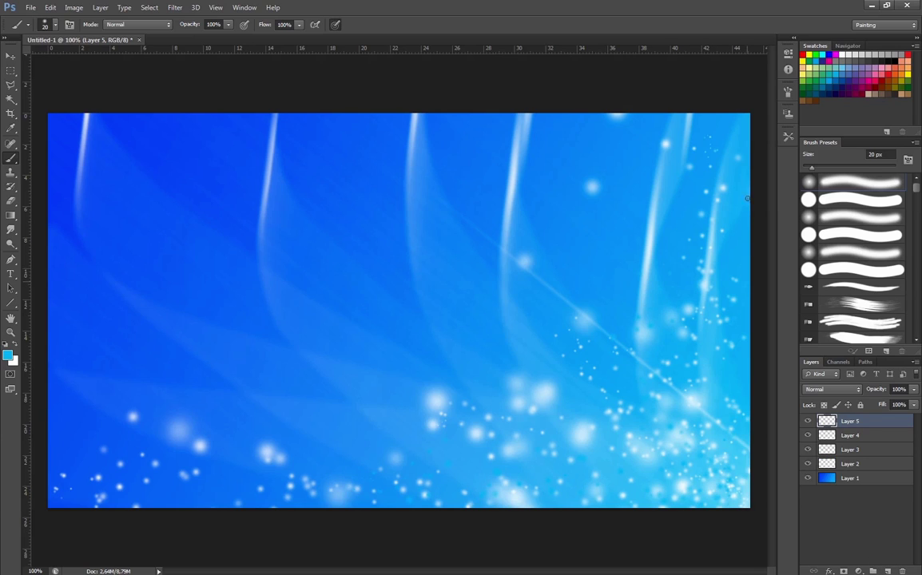
mouse_move(663, 320)
mouse_down()
mouse_move(649, 435)
mouse_move(631, 356)
mouse_move(633, 444)
mouse_move(444, 451)
mouse_move(635, 429)
mouse_move(389, 360)
mouse_move(623, 391)
mouse_move(601, 410)
mouse_up()
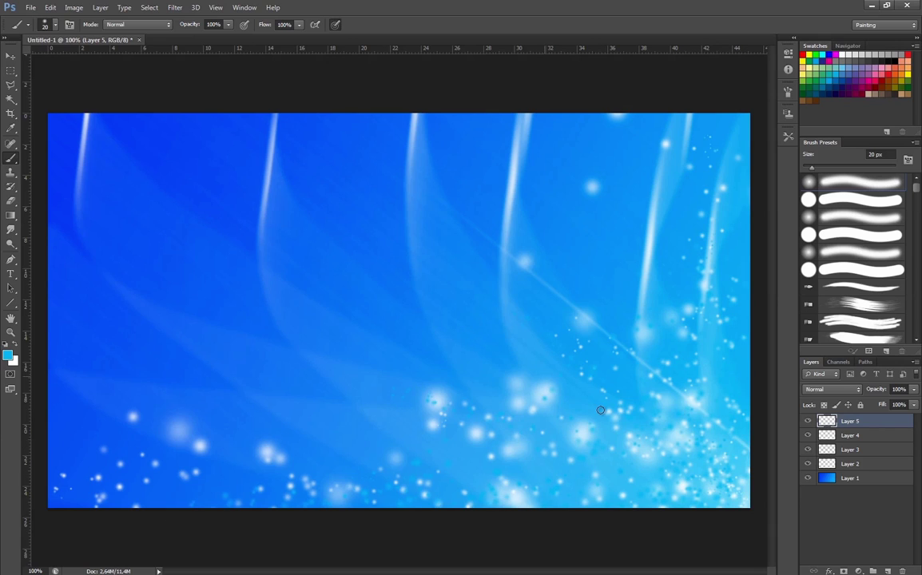
click(711, 144)
- Place the CRYTIVO logo centre-left and move its layer just above Layer 1
drag(296, 254, 458, 282)
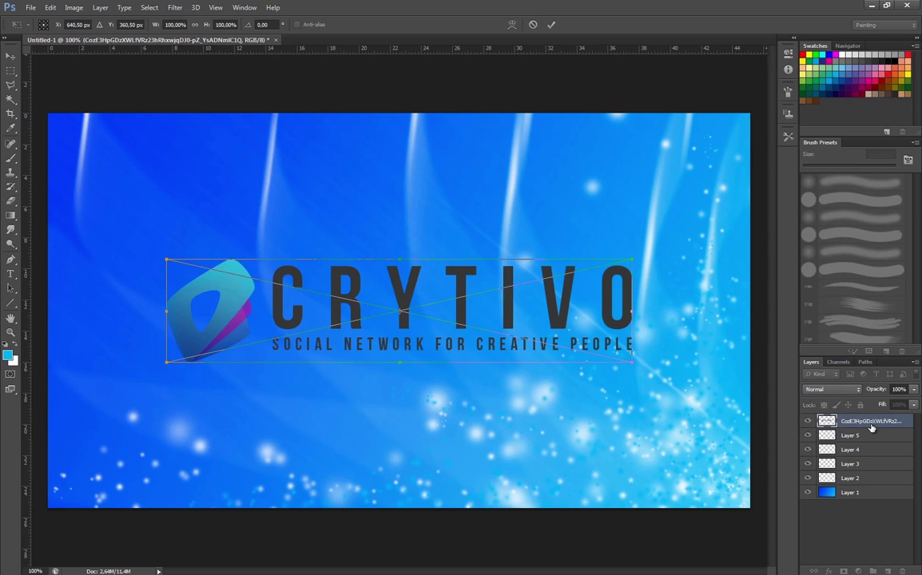
click(550, 25)
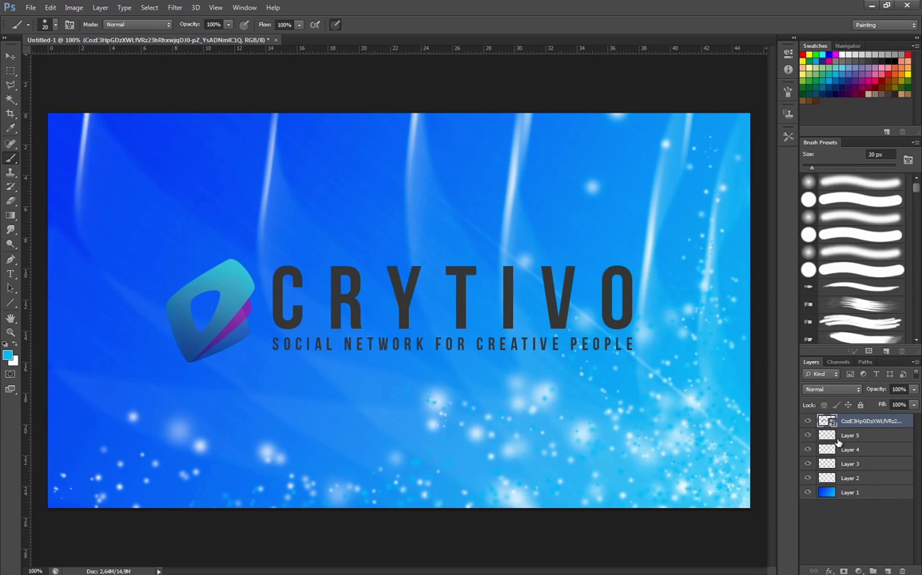
drag(871, 422, 873, 481)
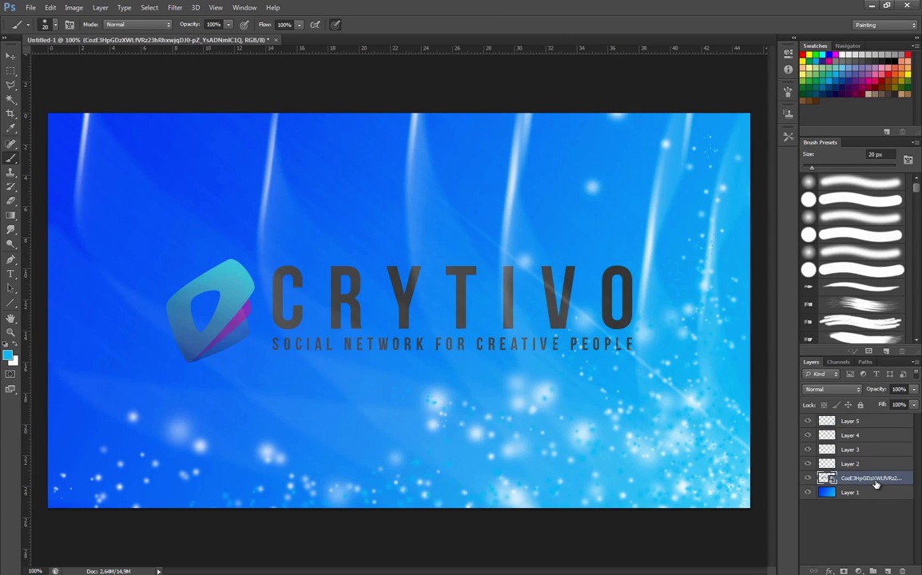